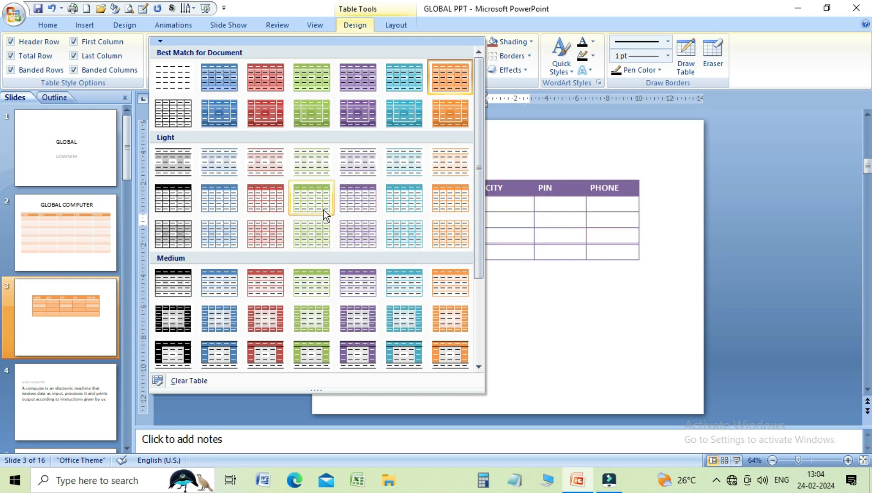
Apply the light green table style with a solid header row and full gridlines to the table.
click(324, 209)
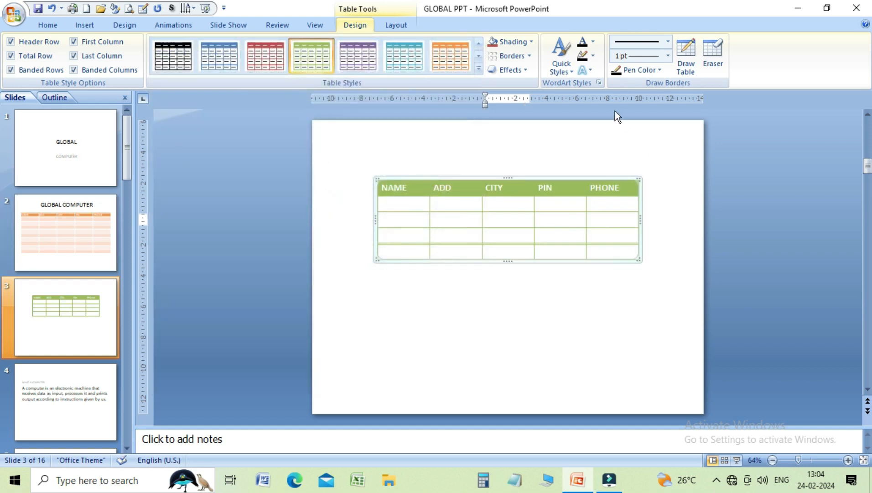
click(531, 42)
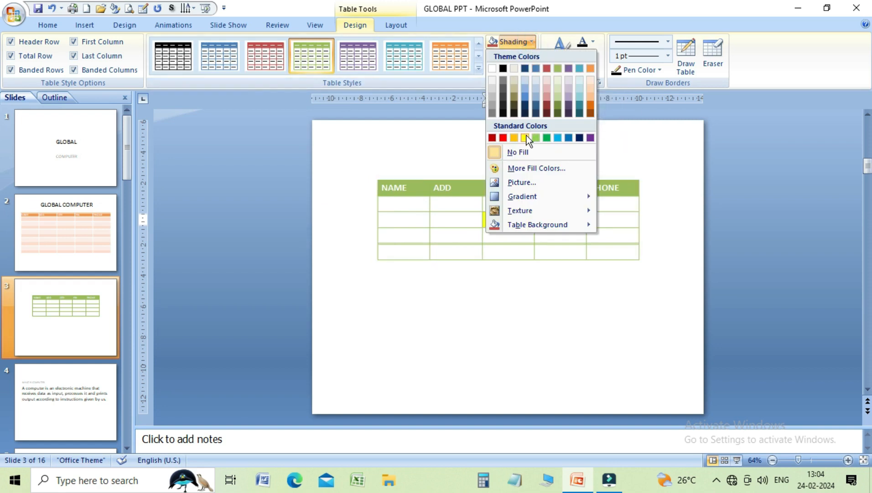
mouse_move(503, 211)
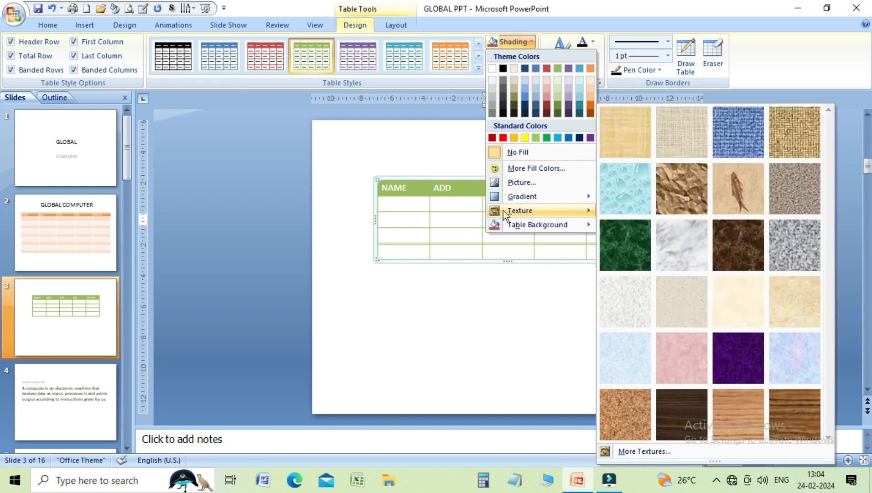
click(451, 212)
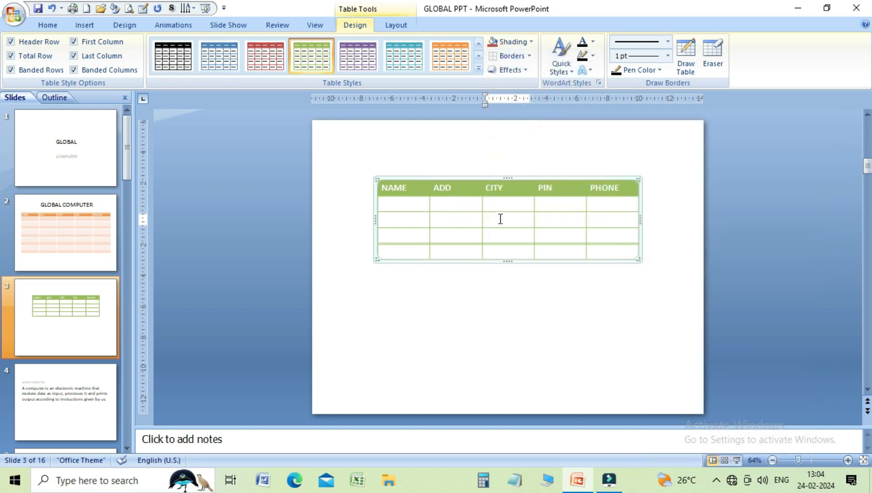
Select all cells of the table and remove their shading with No Fill.
double_click(382, 186)
drag(438, 199, 625, 252)
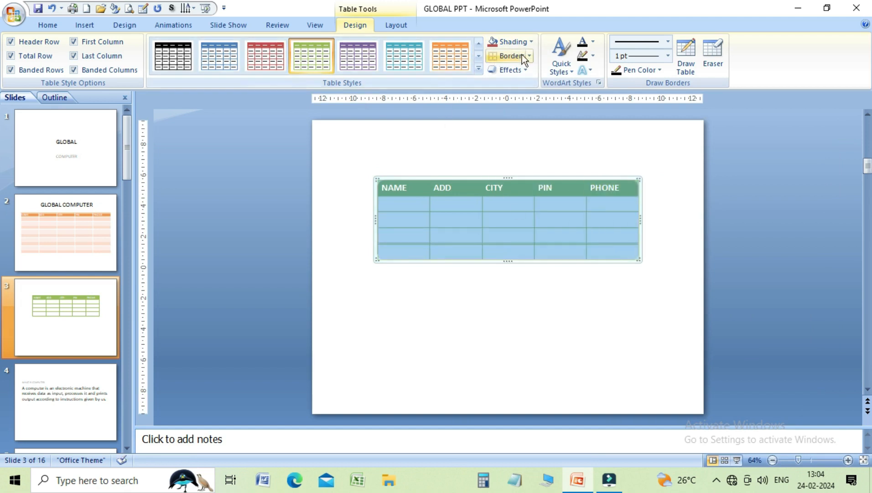
click(532, 41)
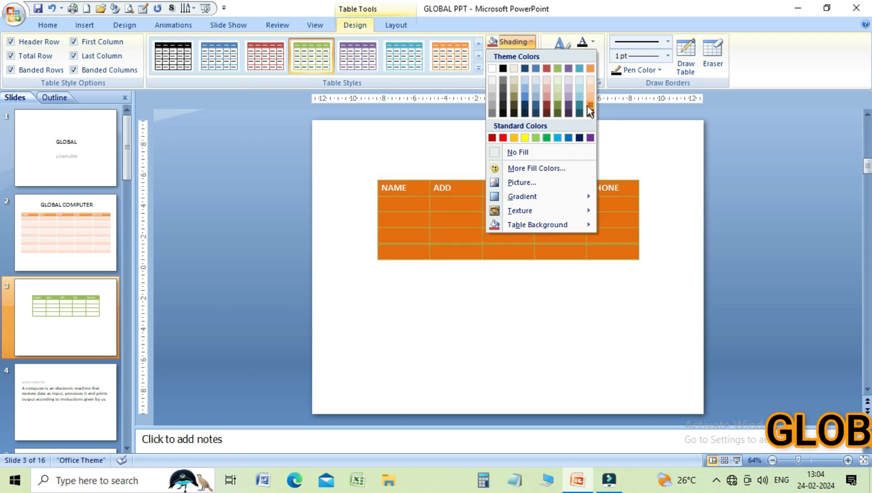
click(526, 154)
click(520, 194)
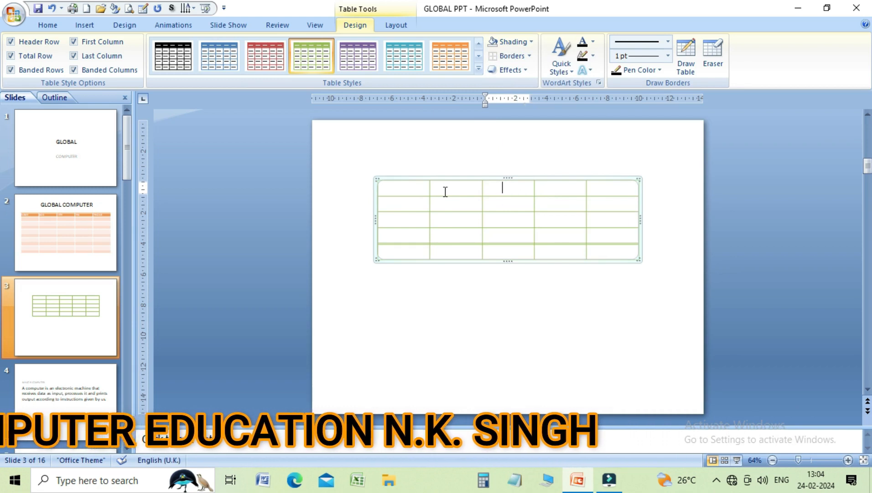
Fill all table cells with bright pink (RGB 255, 0, 102) from the standard palette of additional fill colors.
click(386, 185)
drag(407, 195, 630, 253)
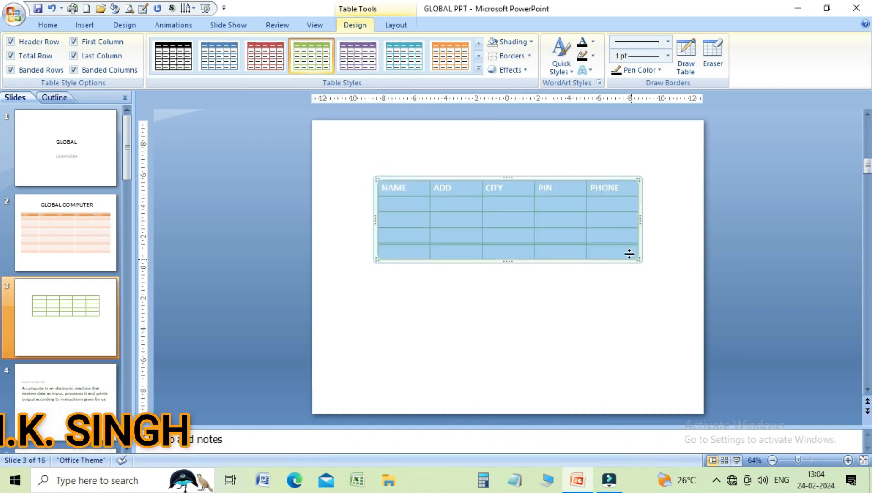
click(532, 40)
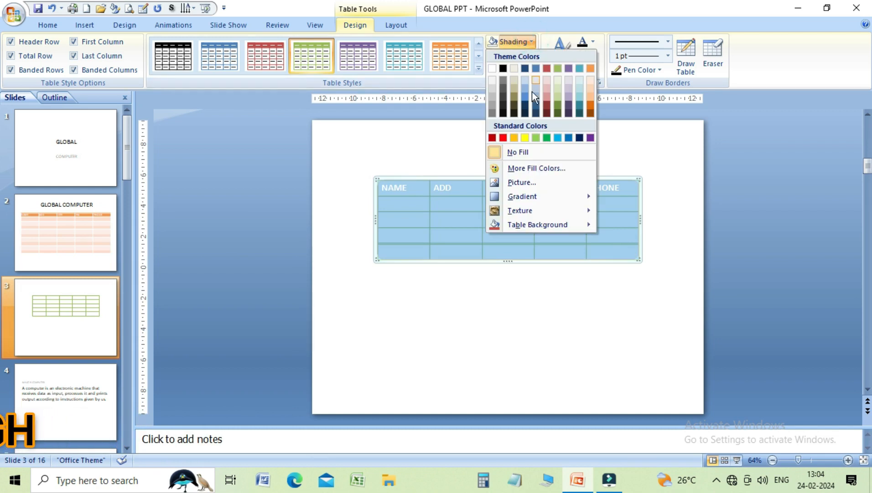
click(528, 167)
drag(450, 104, 267, 107)
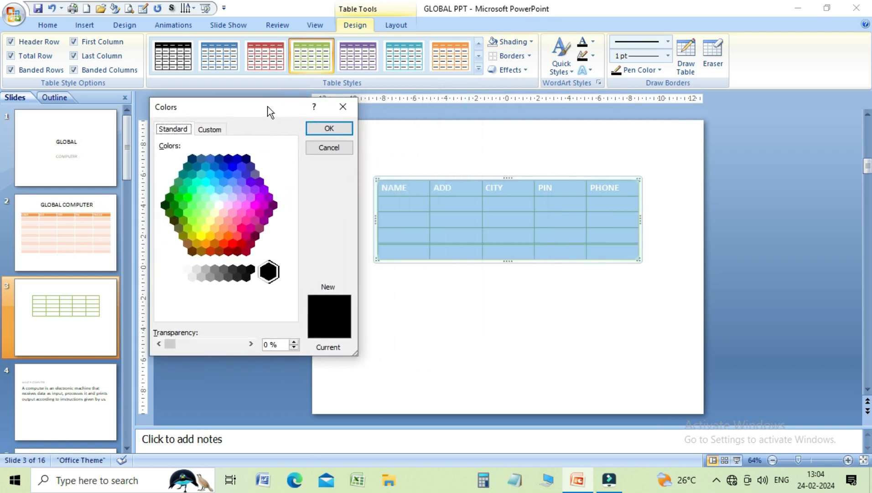
click(240, 225)
click(239, 206)
click(255, 205)
click(246, 220)
click(242, 228)
click(319, 128)
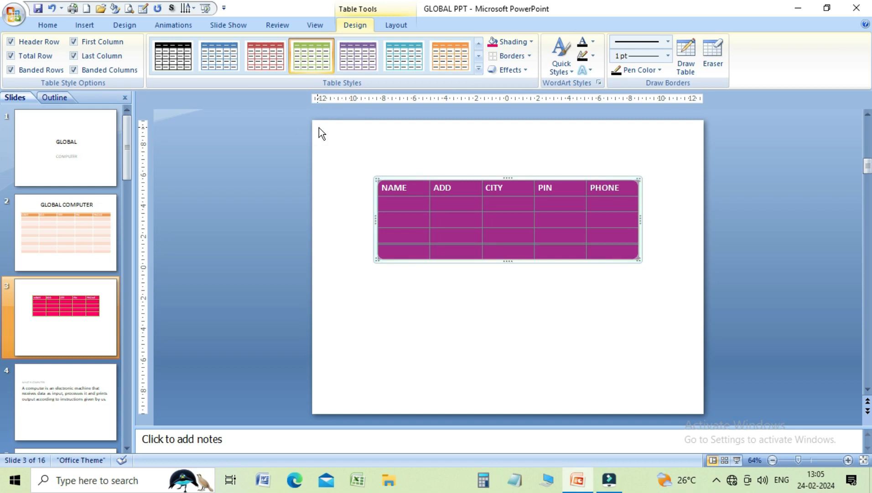
Fill the selected cells with a custom dark blue of RGB 12, 45, 150.
click(533, 42)
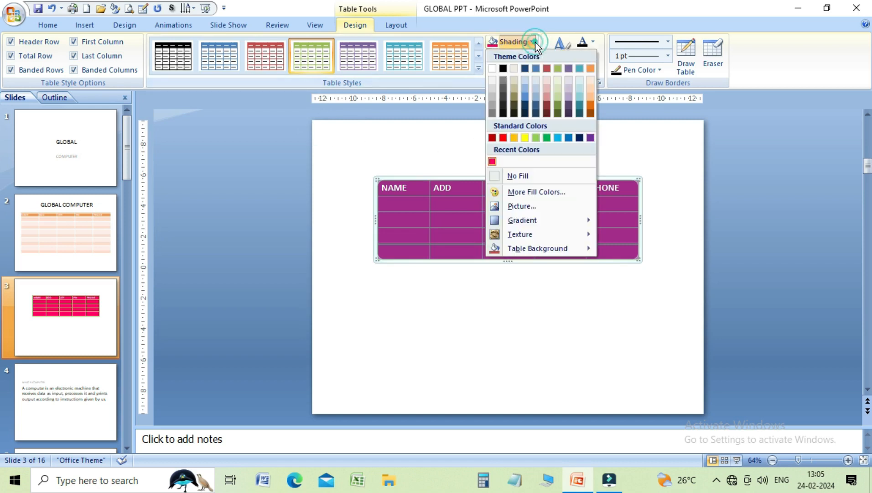
click(530, 192)
click(210, 130)
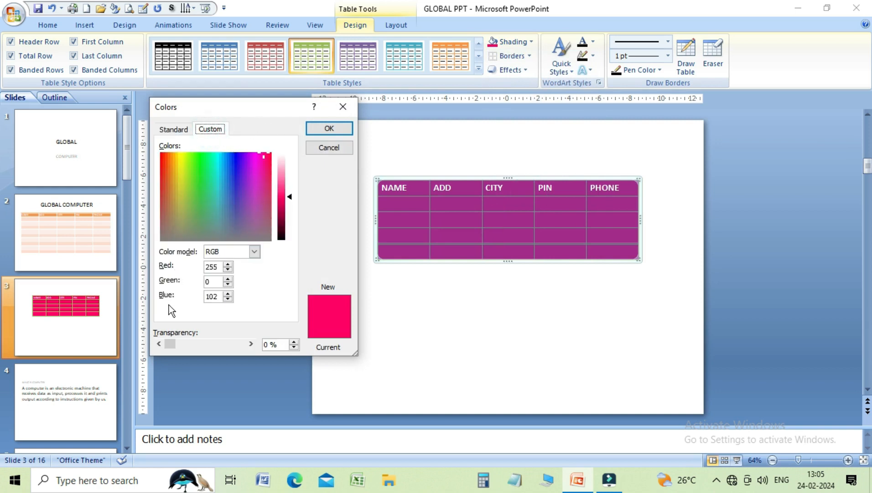
click(230, 165)
mouse_move(290, 196)
mouse_down()
mouse_move(290, 174)
mouse_move(290, 213)
mouse_up()
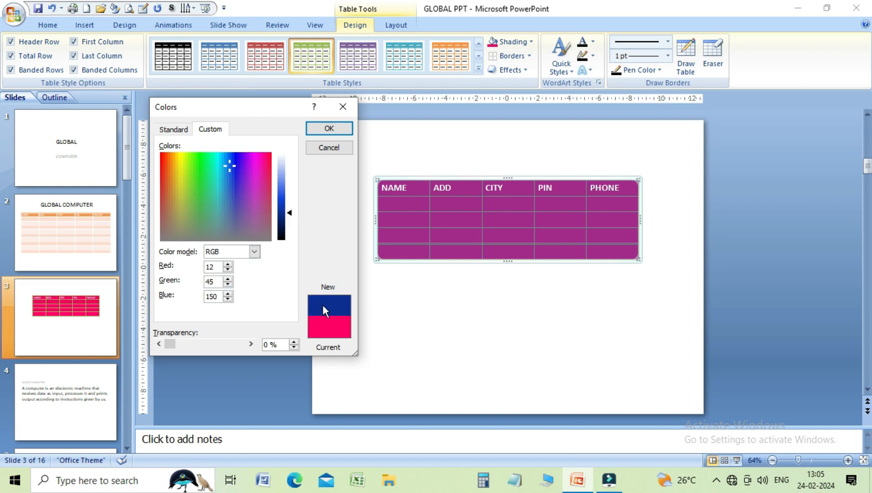
click(328, 127)
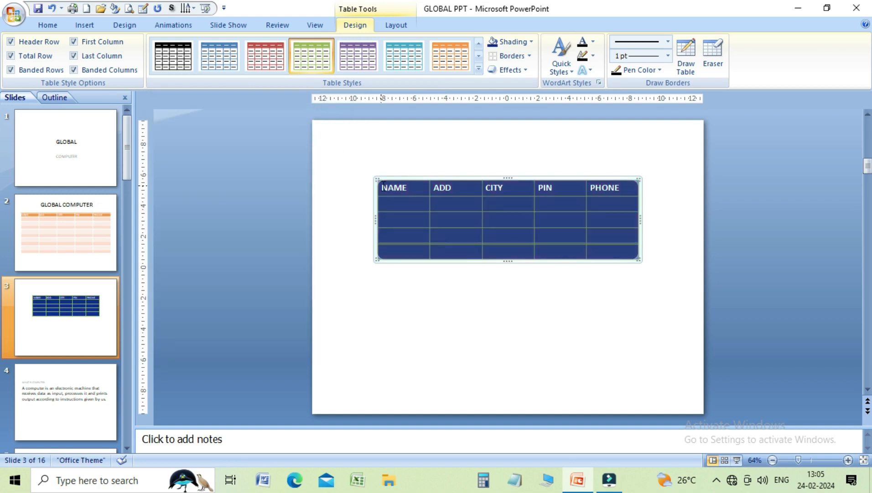
Try the powwrpoint image as a picture fill for the selected cells, and undo it.
click(531, 46)
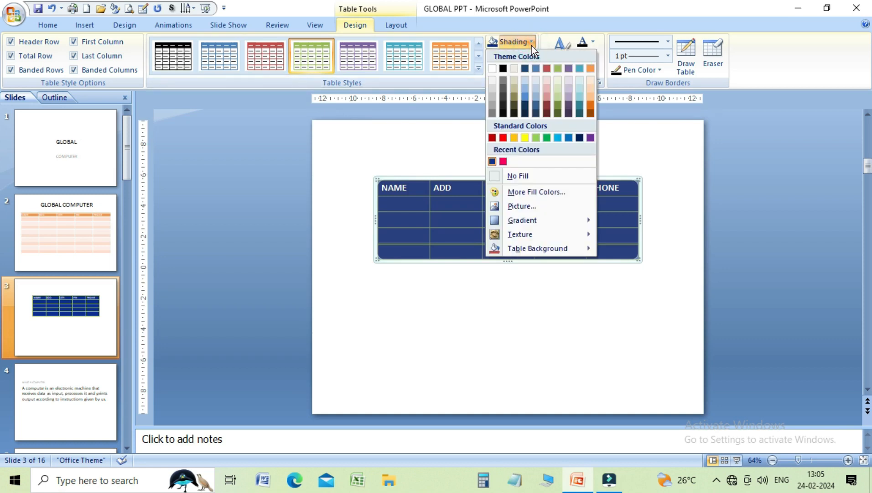
click(533, 205)
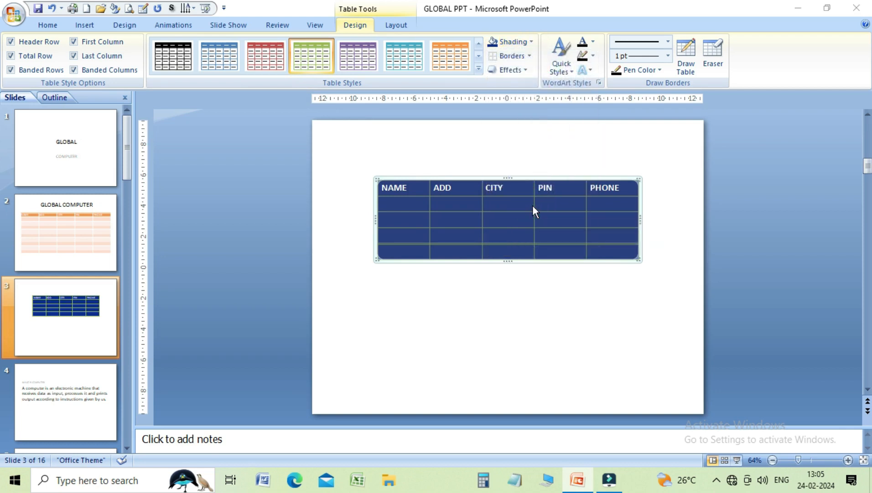
click(311, 113)
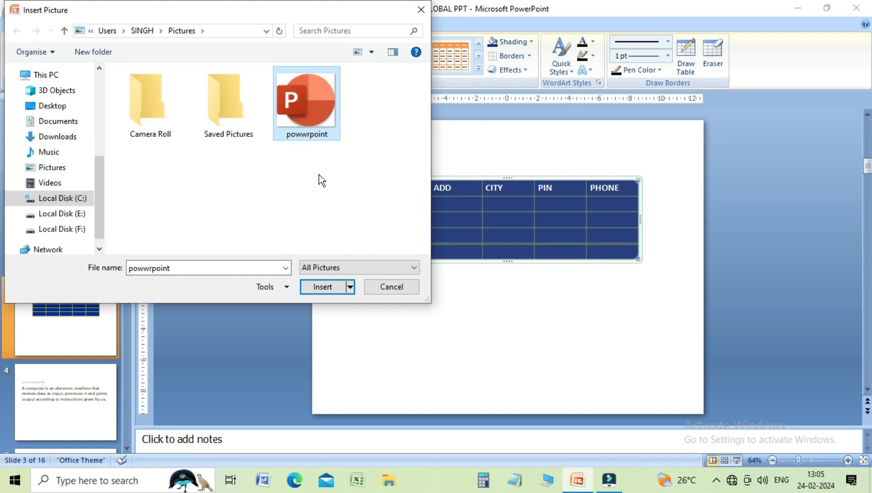
click(322, 287)
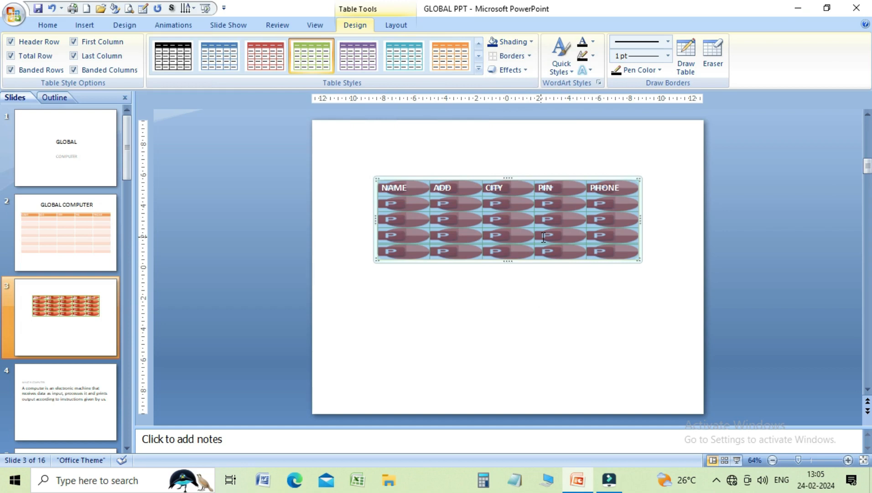
key(ctrl+z)
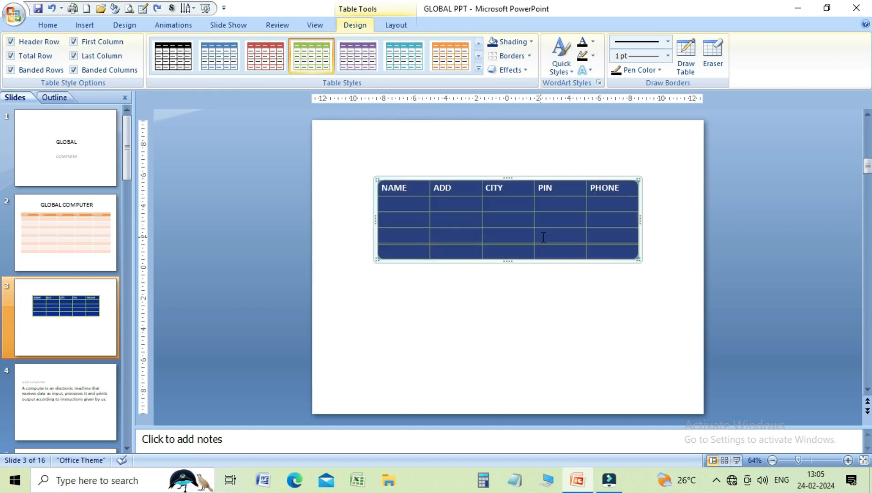
Apply the light gradient variation that radiates from the center to the selected table cells.
click(530, 41)
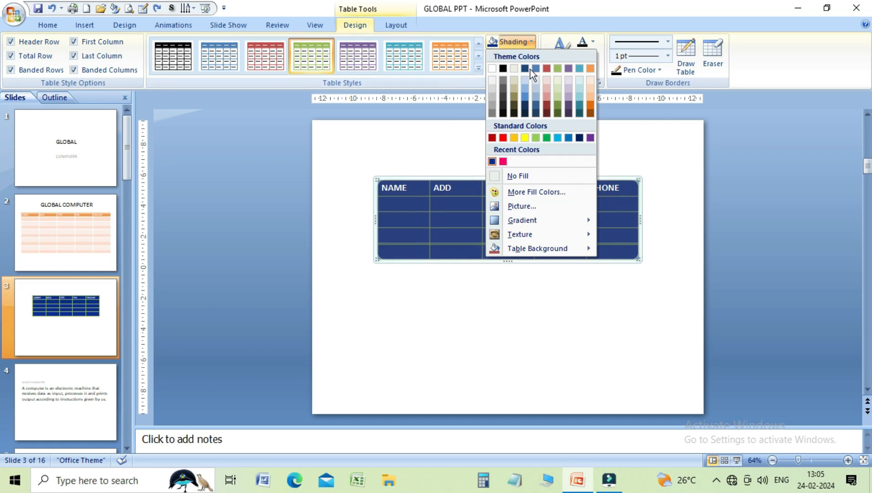
mouse_move(528, 219)
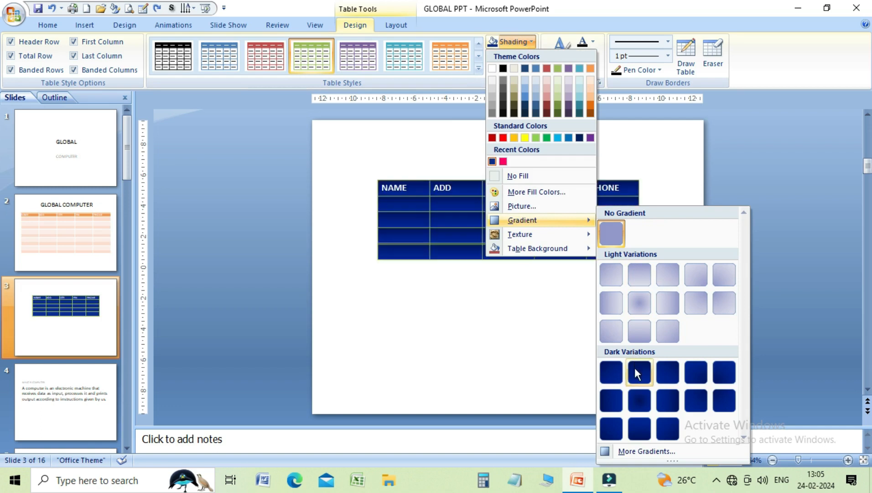
click(636, 305)
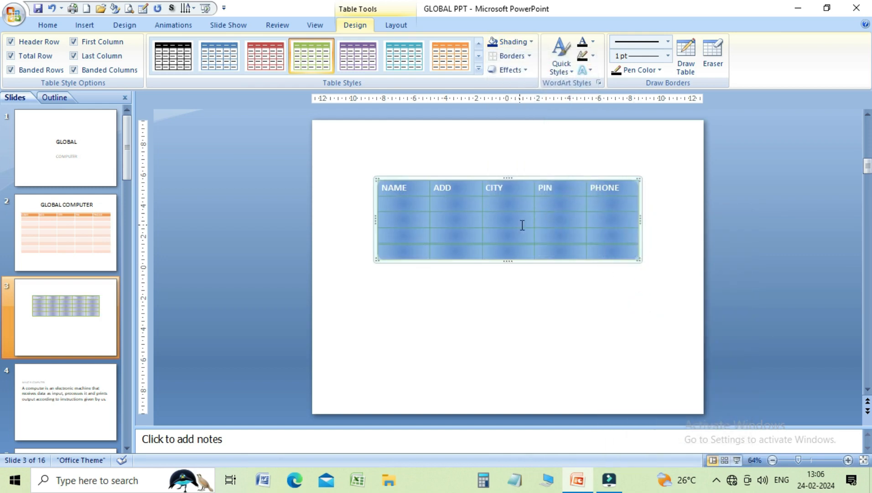
Give the selected cells the dark-blue-to-red preset gradient fill with a linear top-to-bottom direction at 90°.
click(534, 44)
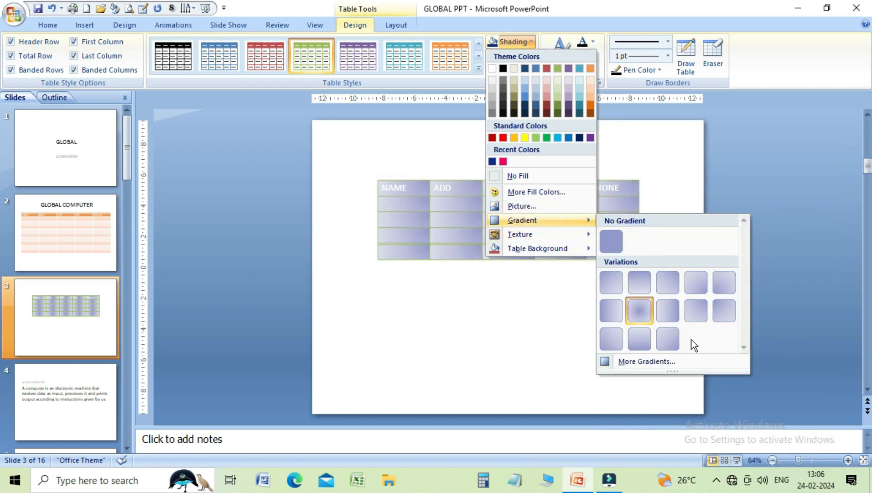
click(654, 364)
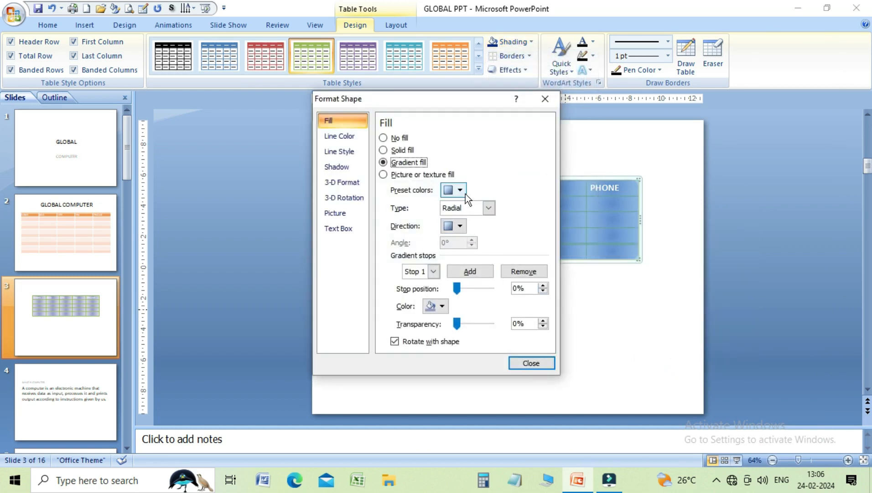
click(464, 190)
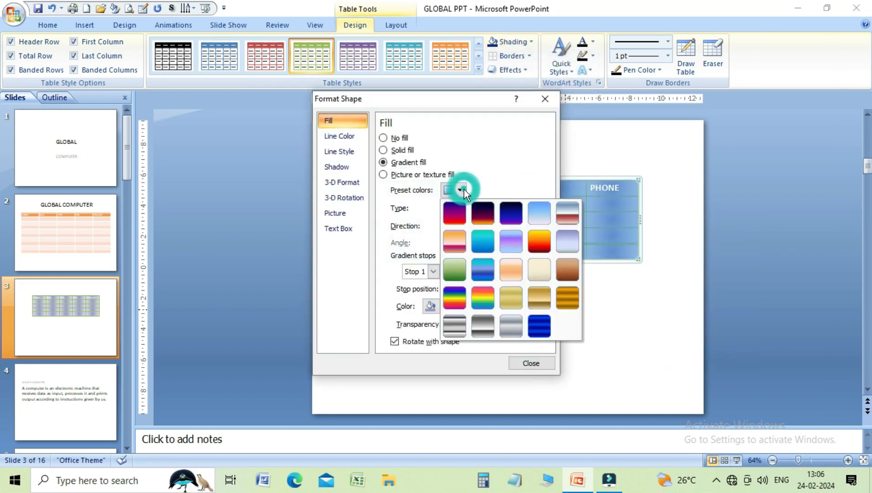
click(458, 220)
click(459, 226)
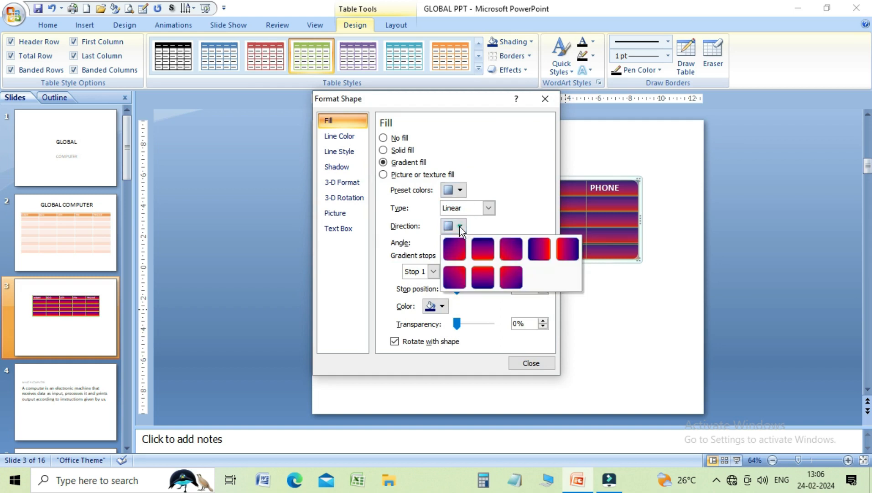
click(491, 249)
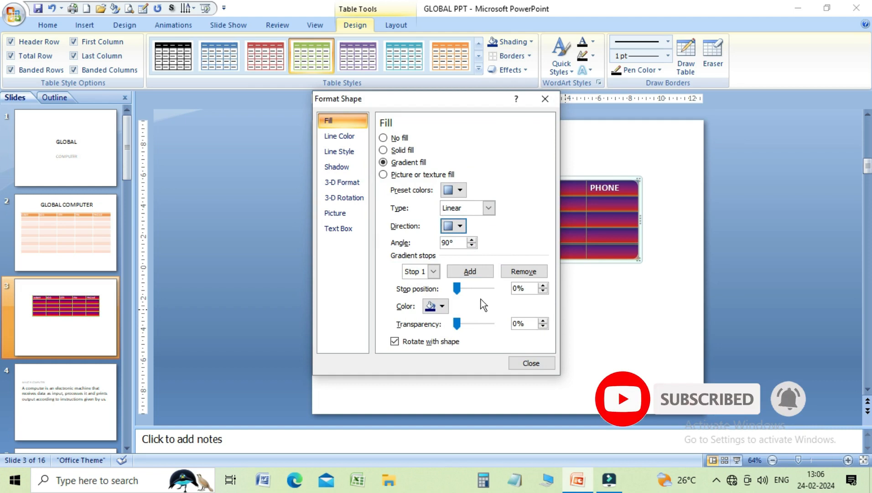
click(529, 363)
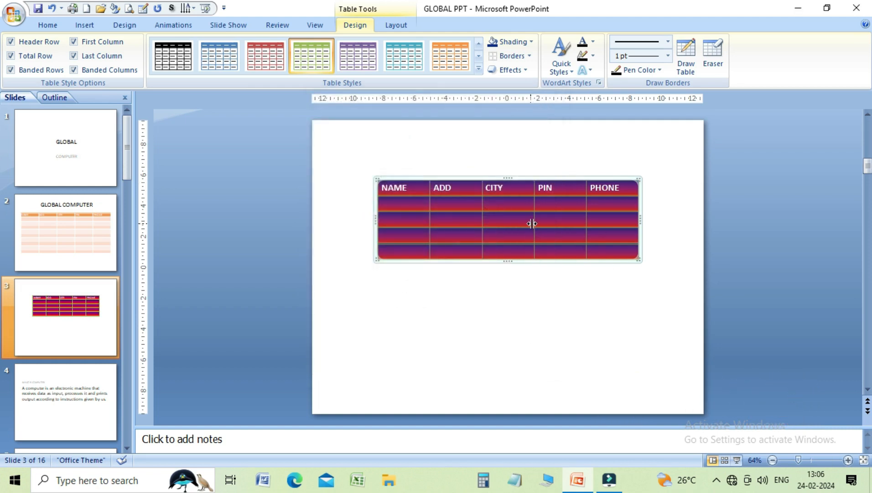
Fill the selected table cells with the fish fossil texture and clear the cell selection.
click(533, 44)
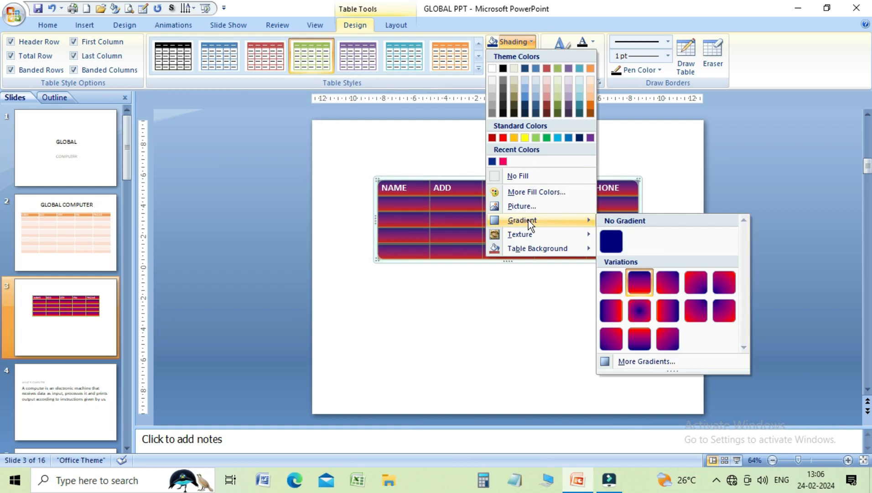
mouse_move(535, 238)
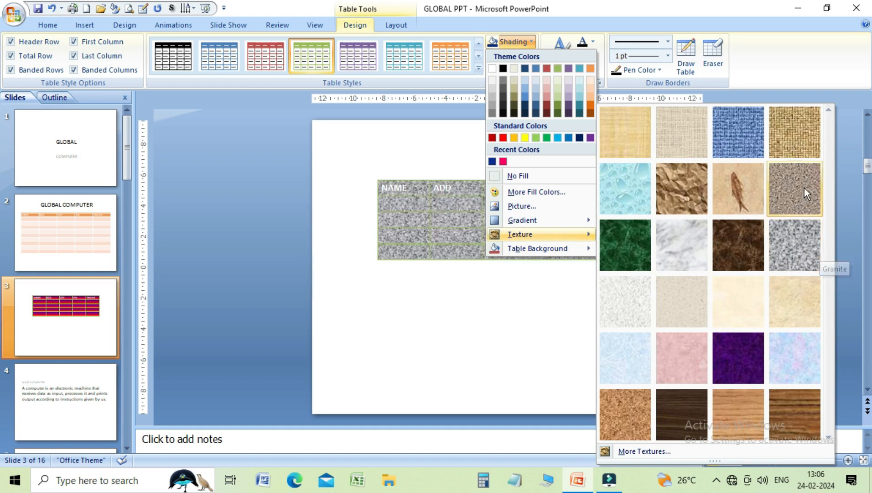
click(741, 188)
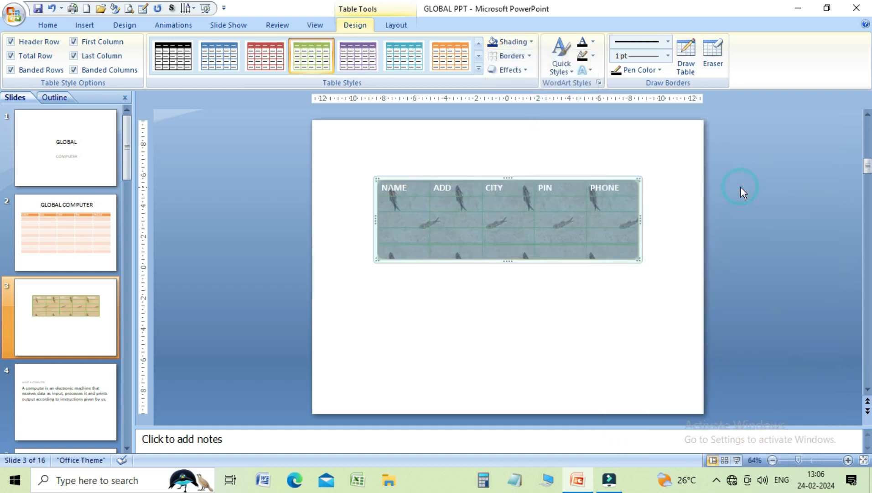
click(507, 226)
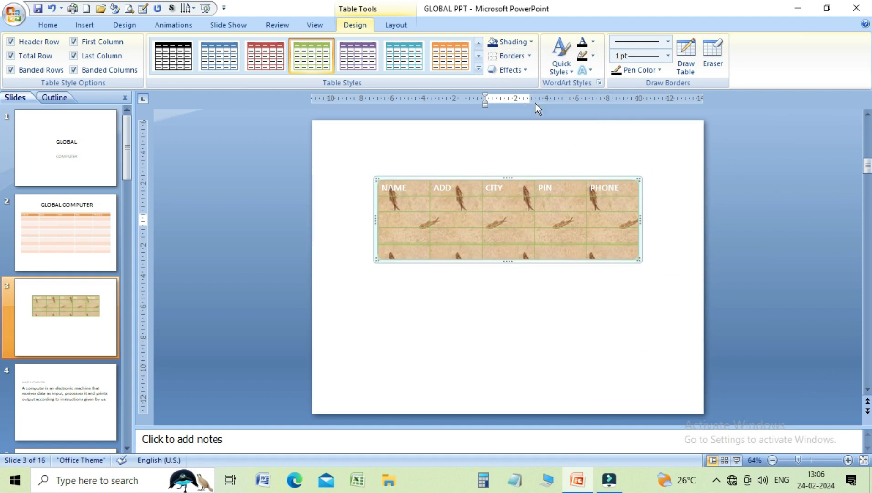
click(530, 56)
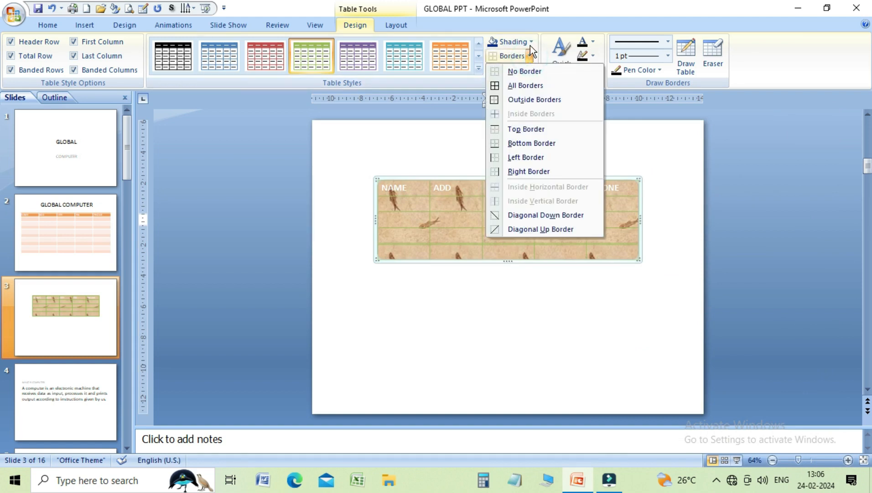
click(533, 40)
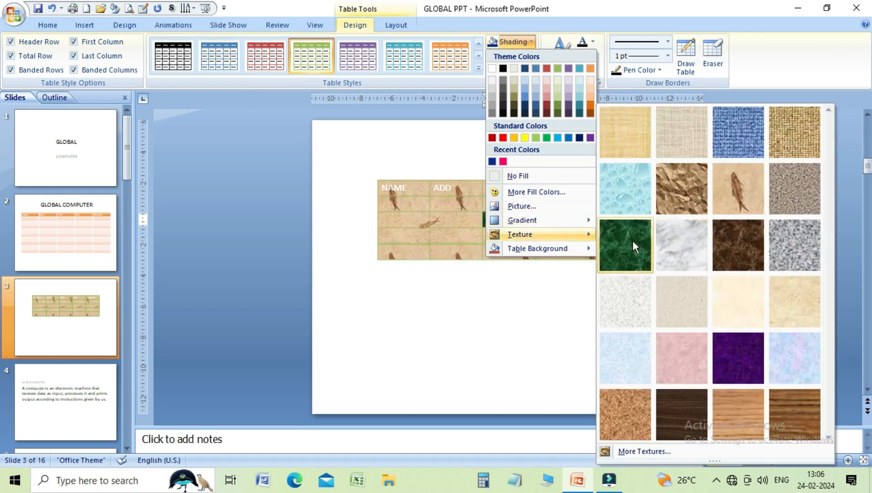
click(433, 226)
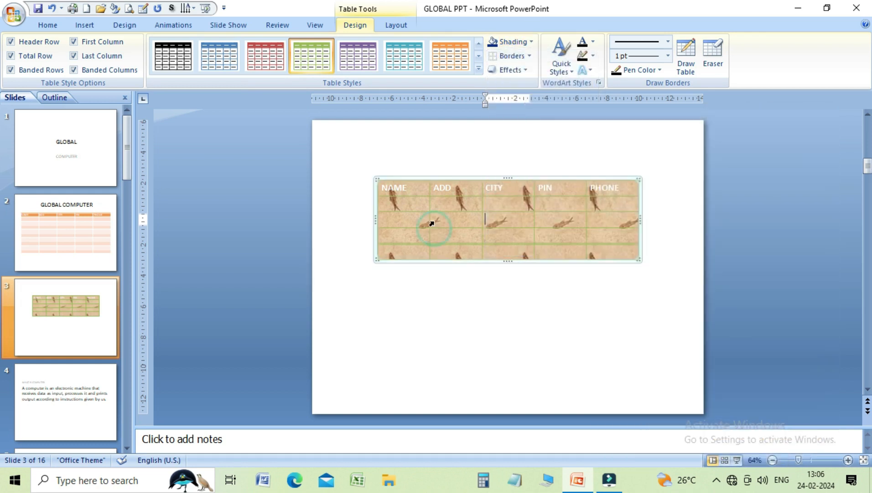
Select all cells of the table and open the texture choices for their shading.
click(384, 188)
drag(383, 187, 651, 261)
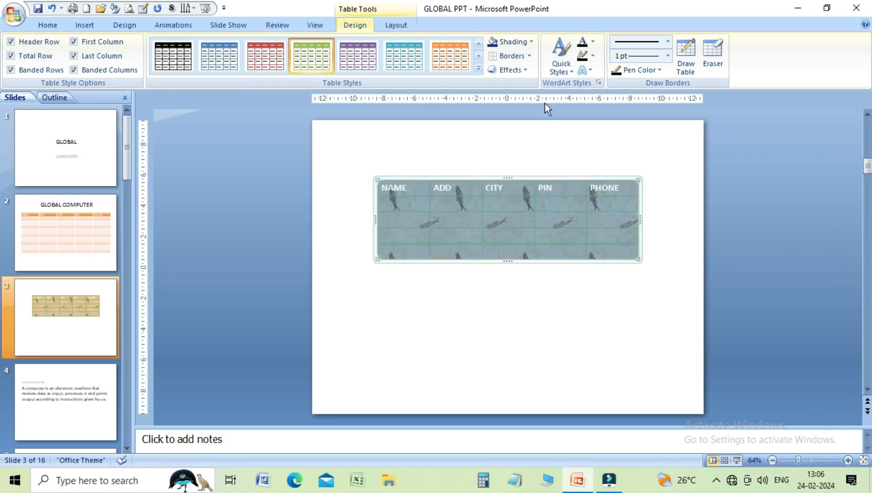
click(529, 44)
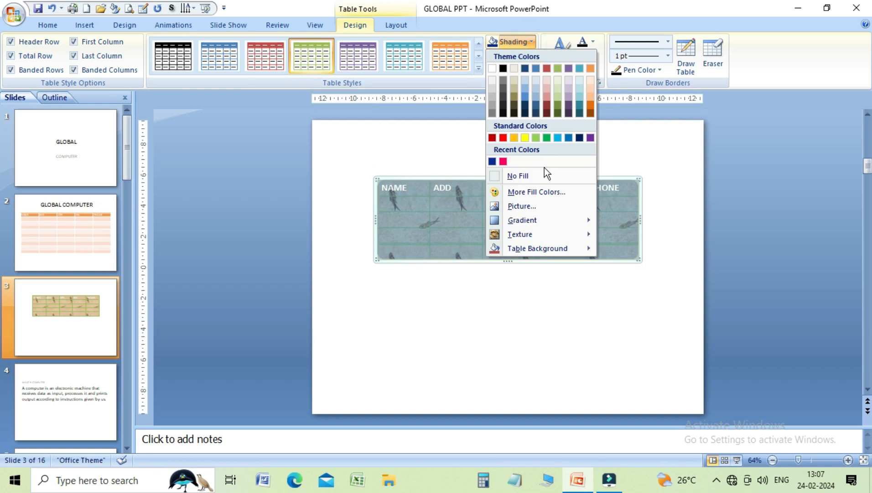
mouse_move(544, 223)
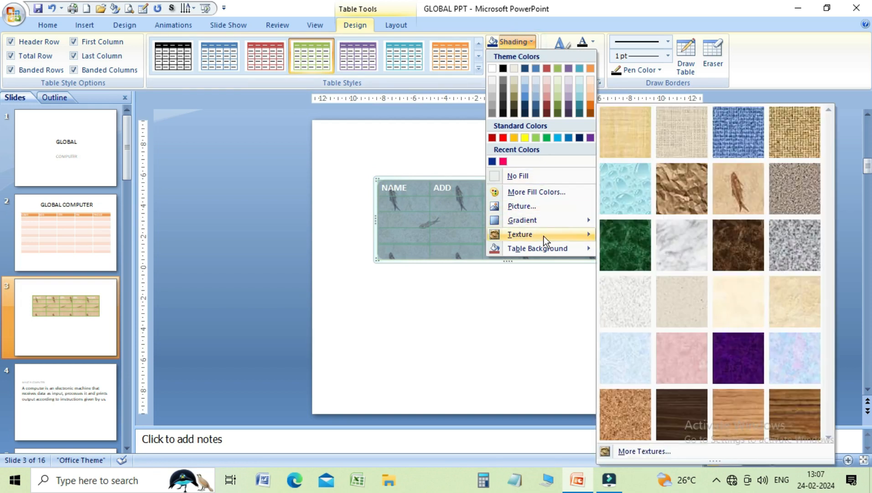